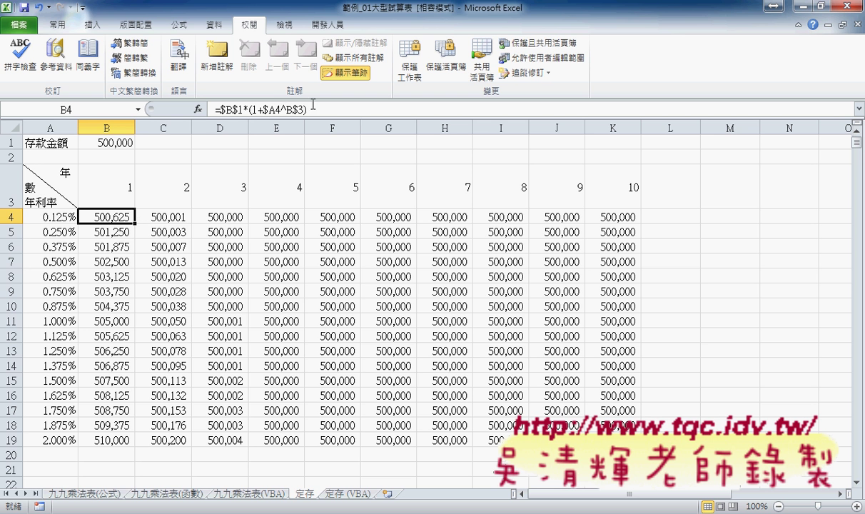
# Compare C4's formula with B4's, then open B4's =$B$1*(1+$A4^B$3) for editing
pyautogui.click(180, 218)
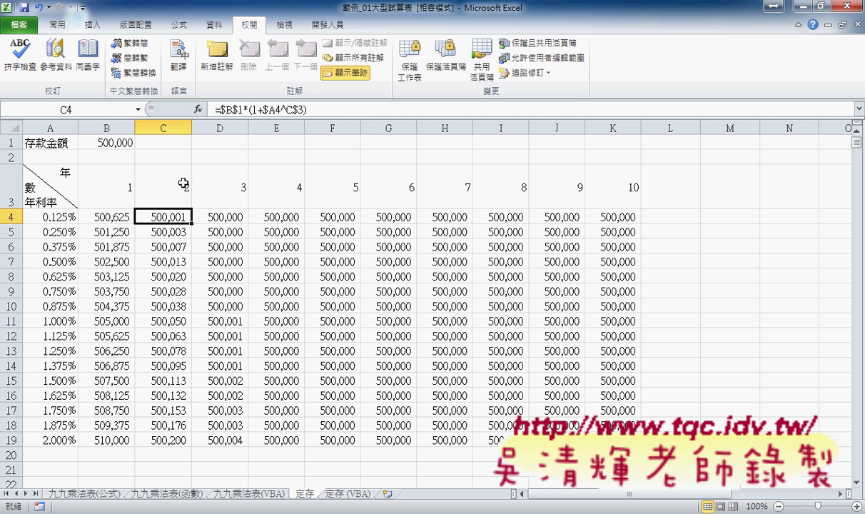
pyautogui.click(100, 214)
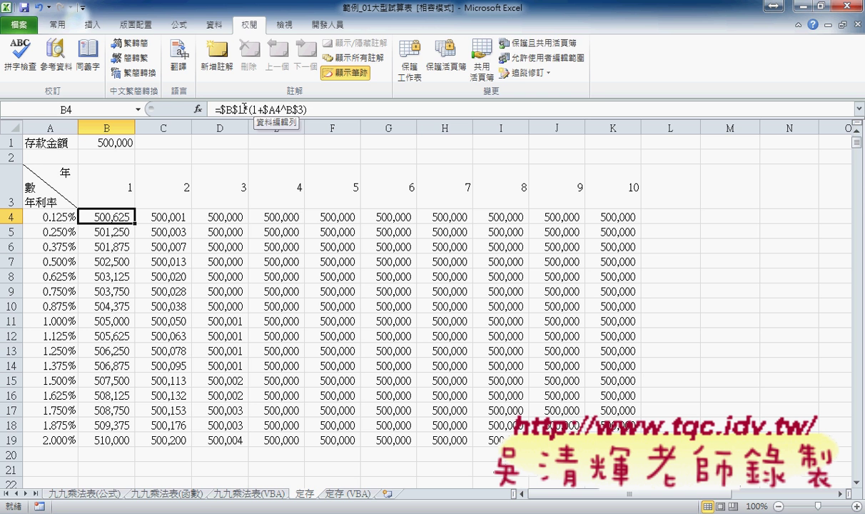
pyautogui.click(244, 109)
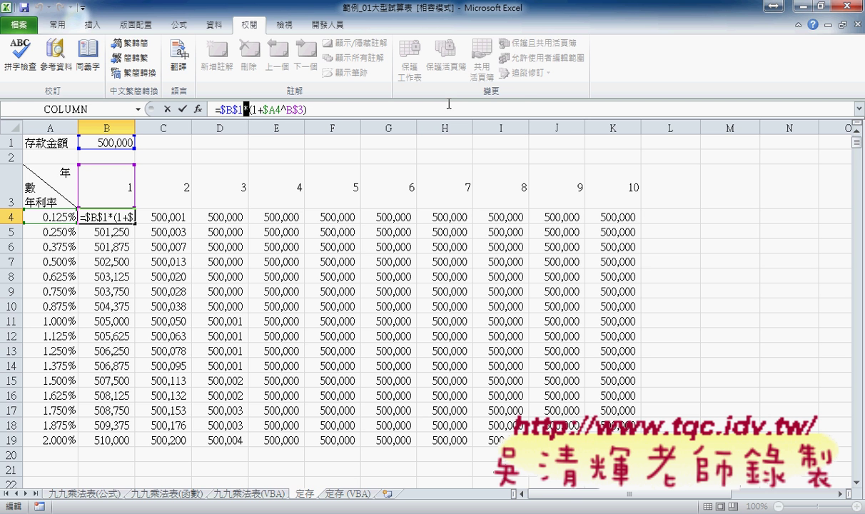
# Correct B4 to =$B$1*(1+$A4)^B$3 and fill it across B4:K19
pyautogui.moveTo(282, 109); pyautogui.dragTo(304, 109)
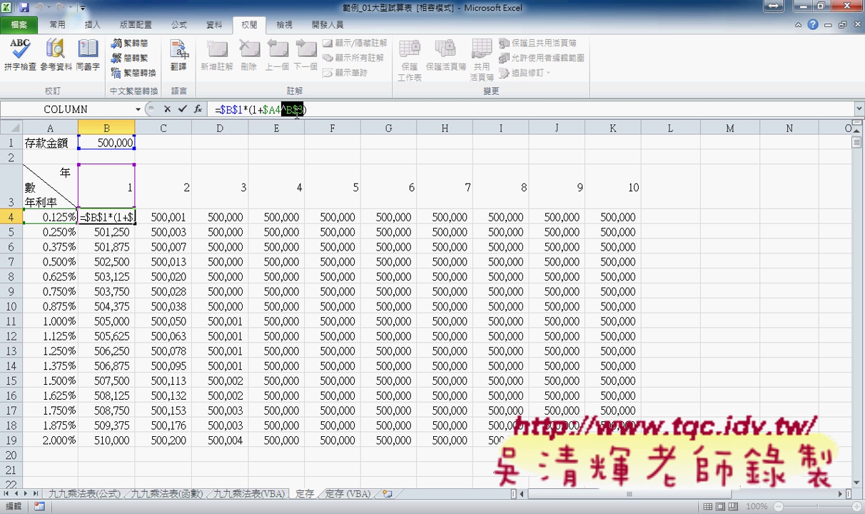
pyautogui.rightClick(283, 109)
pyautogui.click(307, 120)
pyautogui.rightClick(311, 109)
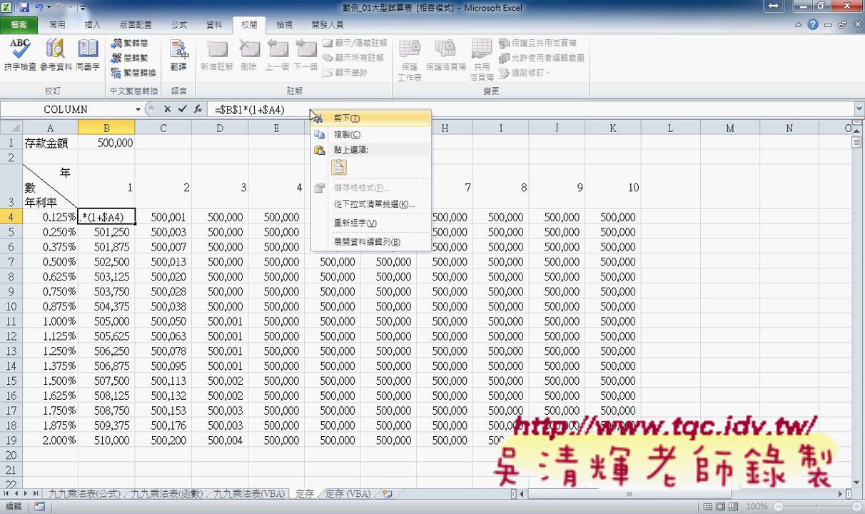
pyautogui.click(319, 160)
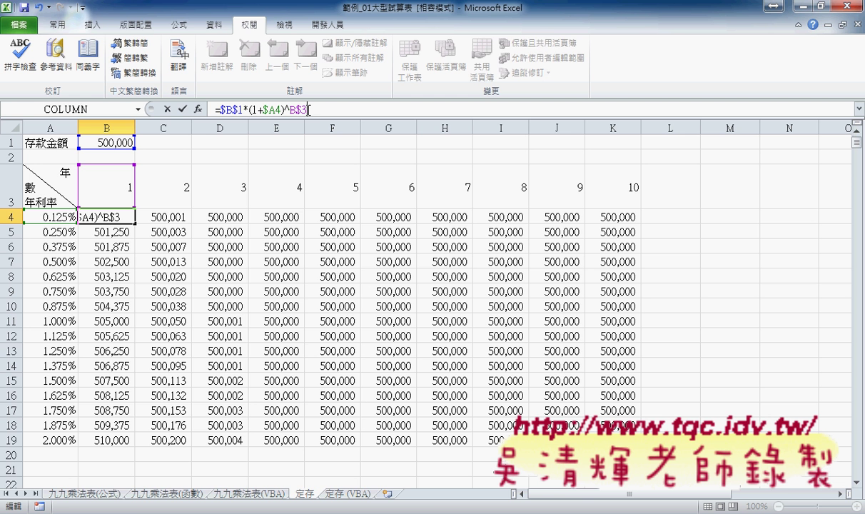
pyautogui.click(183, 109)
pyautogui.moveTo(134, 223)
pyautogui.mouseDown()
pyautogui.moveTo(137, 443)
pyautogui.moveTo(640, 444)
pyautogui.mouseUp()
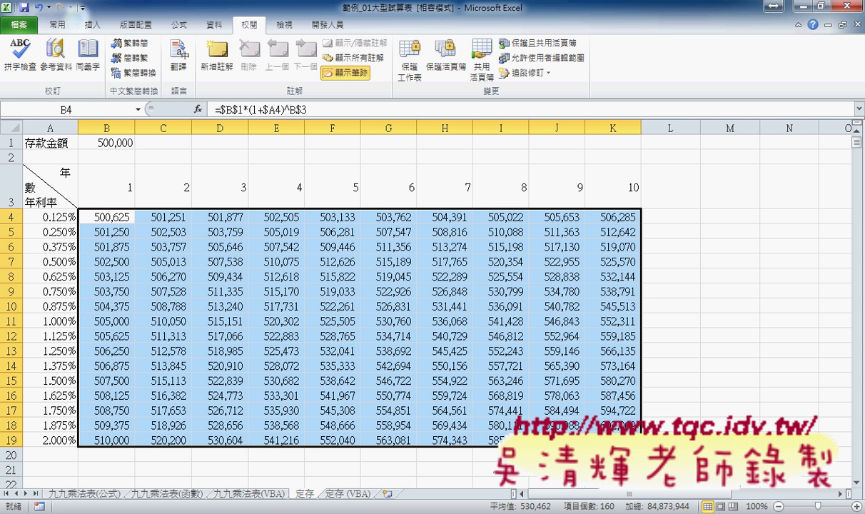
# Check K19's formula, then enter 18% in A20 so row 20 auto-extends the table
pyautogui.click(612, 439)
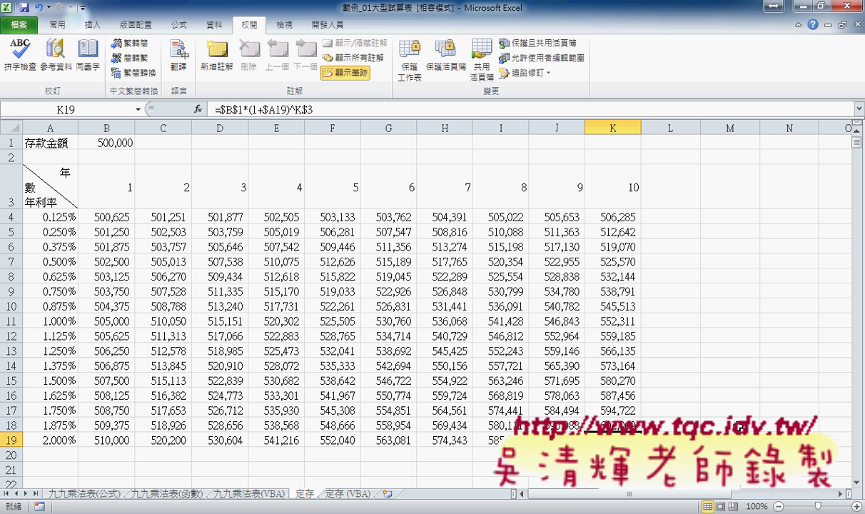
pyautogui.click(56, 453)
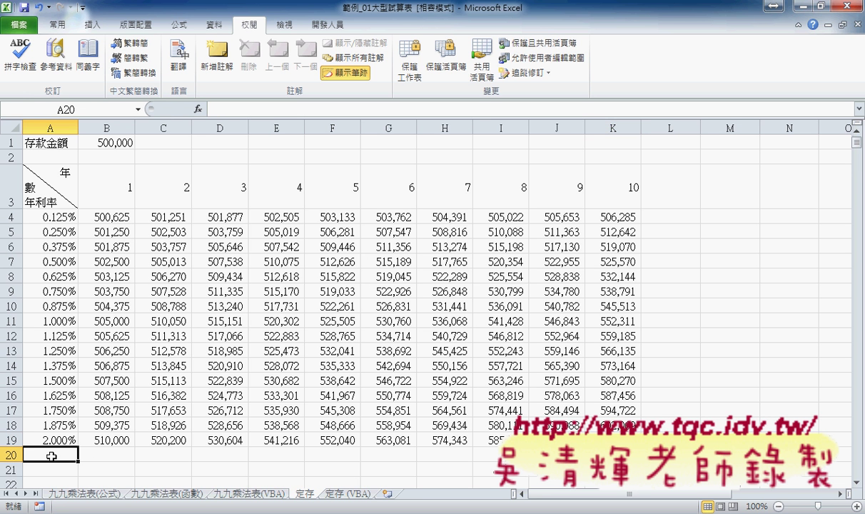
pyautogui.write('18%')
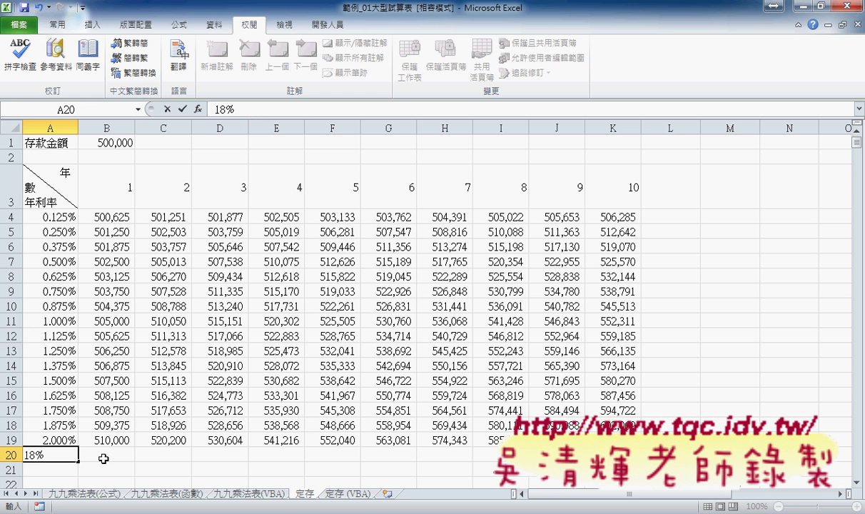
pyautogui.click(103, 455)
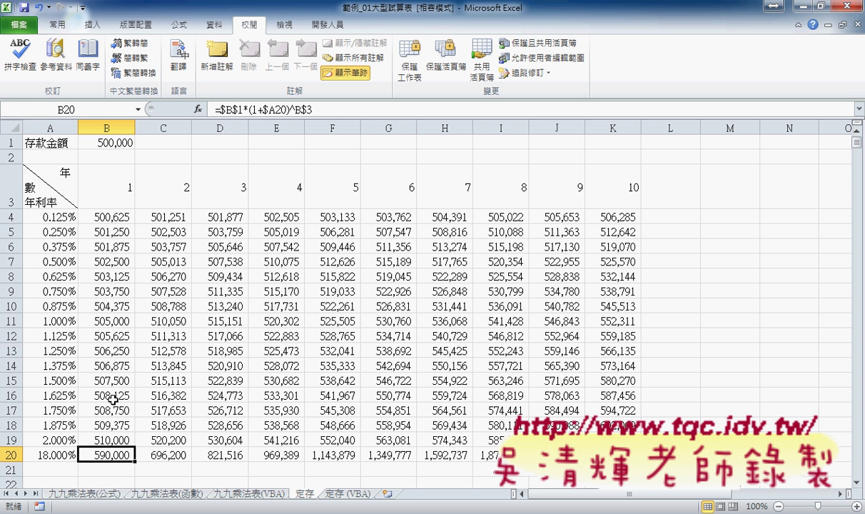
pyautogui.hotkey('ctrl', 'Right')
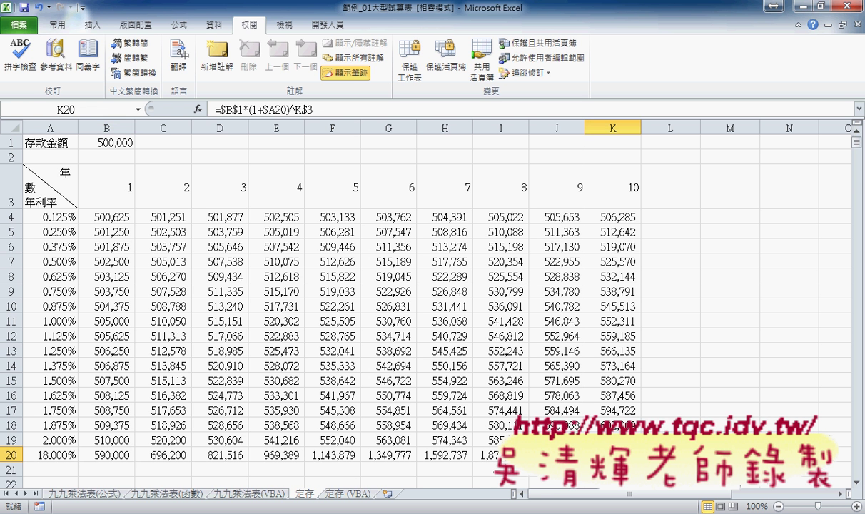
pyautogui.click(114, 143)
pyautogui.hotkey('ctrl', 'End')
# Change A20's rate from 18% to 5% and check B1 and B20's formula
pyautogui.click(43, 455)
pyautogui.doubleClick(44, 455)
pyautogui.doubleClick(61, 454)
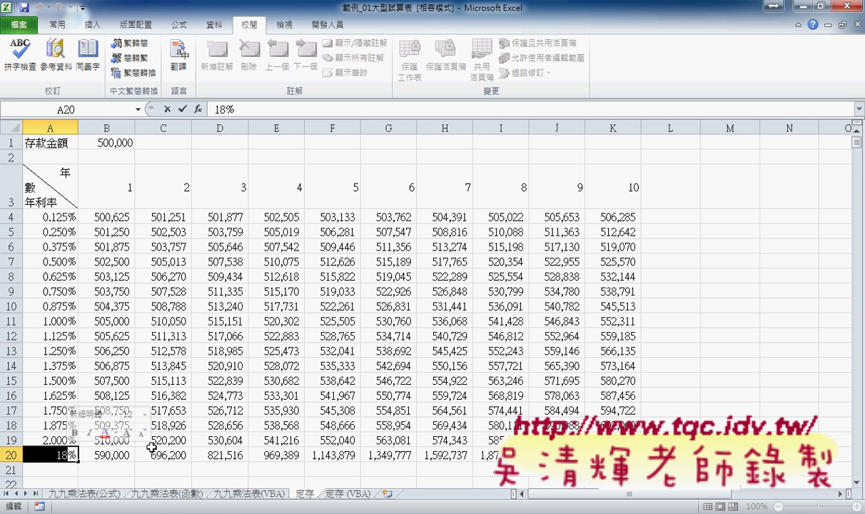
pyautogui.write('5')
pyautogui.press('Return')
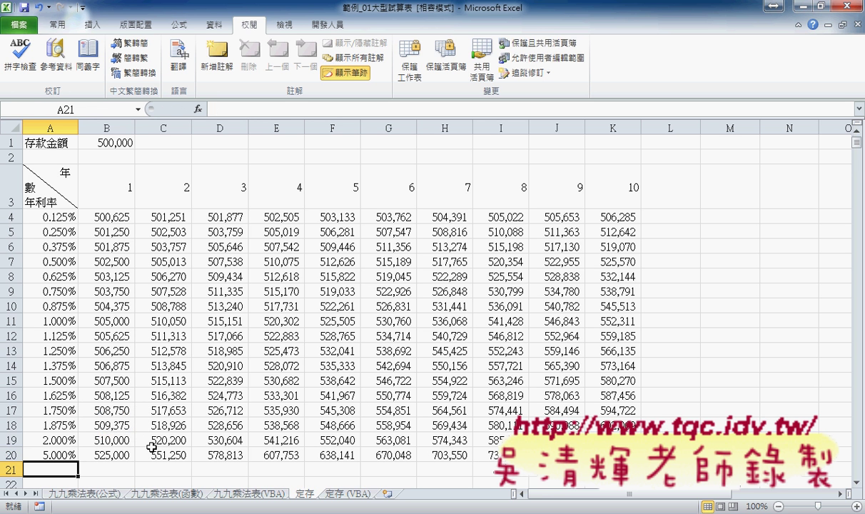
pyautogui.click(117, 142)
pyautogui.click(118, 454)
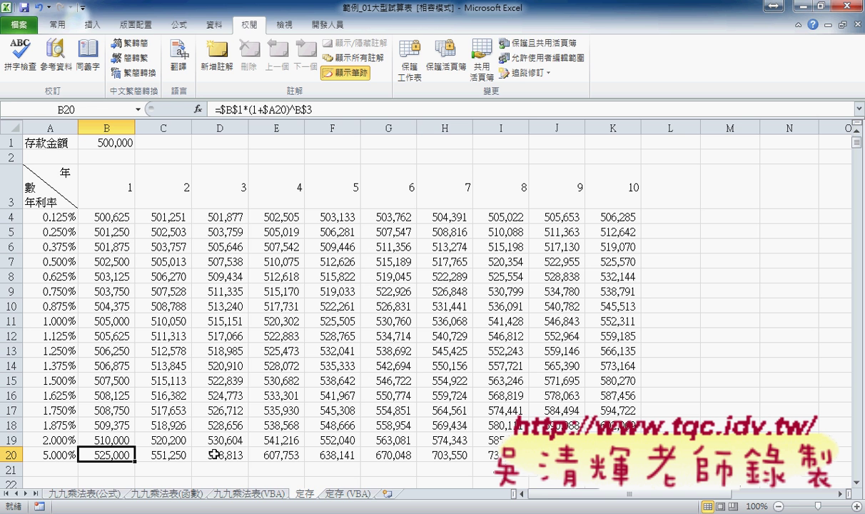
pyautogui.doubleClick(107, 142)
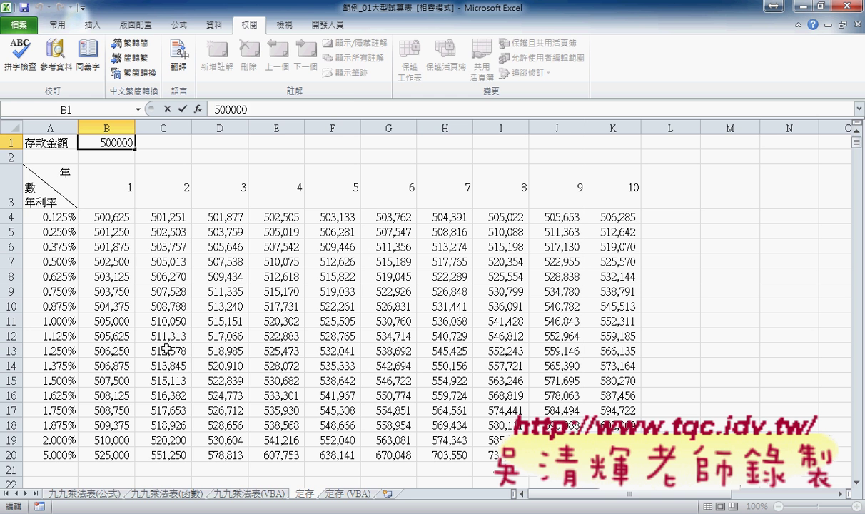
pyautogui.click(114, 218)
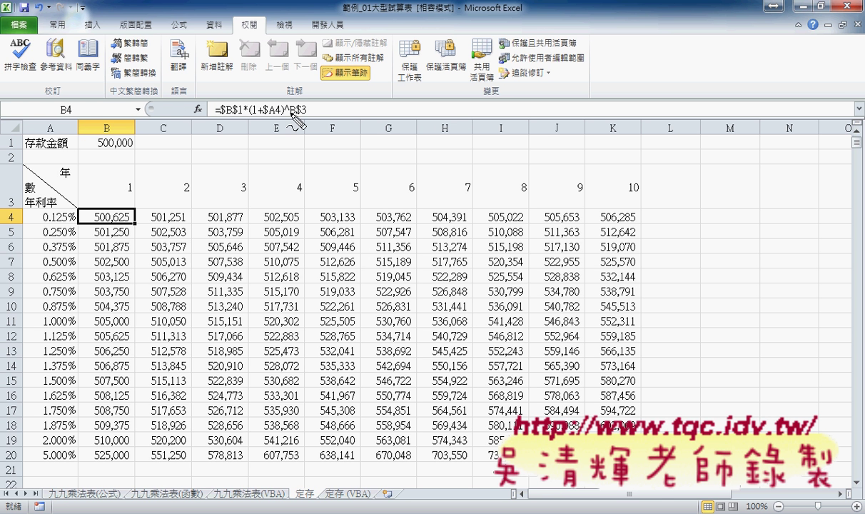
pyautogui.moveTo(284, 116); pyautogui.dragTo(306, 116)
pyautogui.press('Escape')
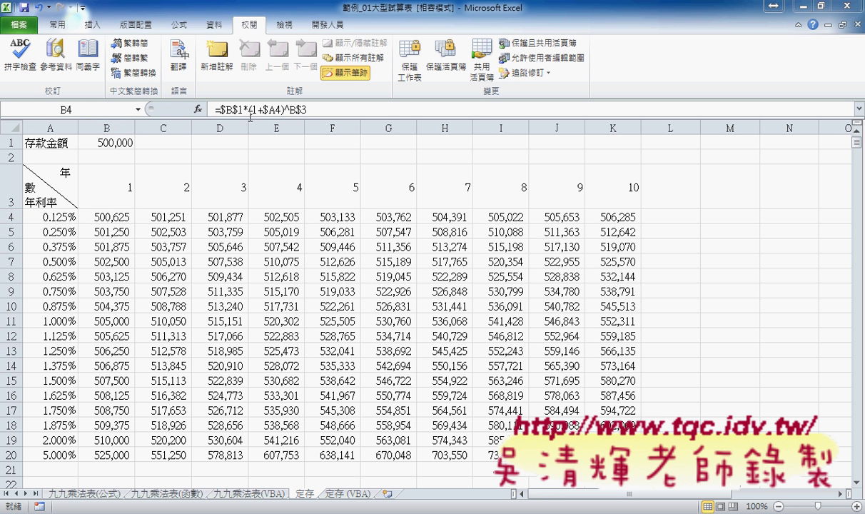
# Insert the FV function from the Financial category into B4's formula
pyautogui.click(198, 111)
pyautogui.click(198, 111)
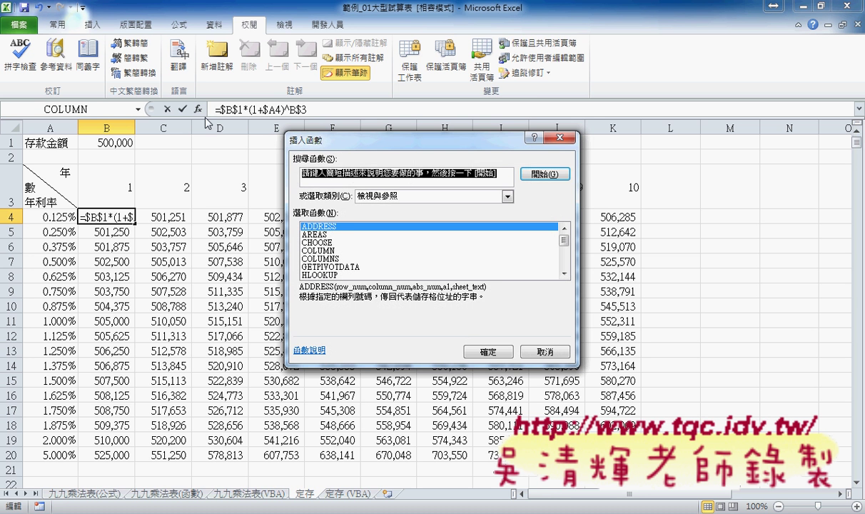
pyautogui.click(378, 196)
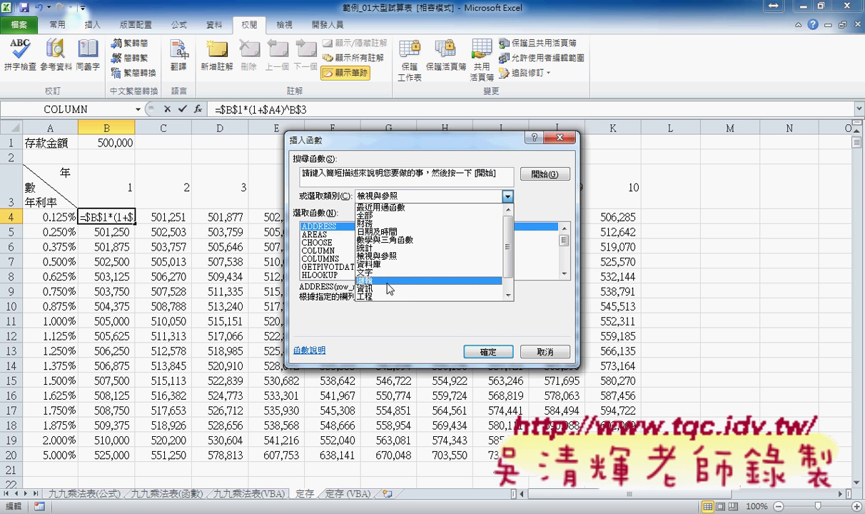
pyautogui.click(402, 226)
pyautogui.moveTo(564, 234)
pyautogui.mouseDown()
pyautogui.moveTo(564, 259)
pyautogui.moveTo(564, 246)
pyautogui.mouseUp()
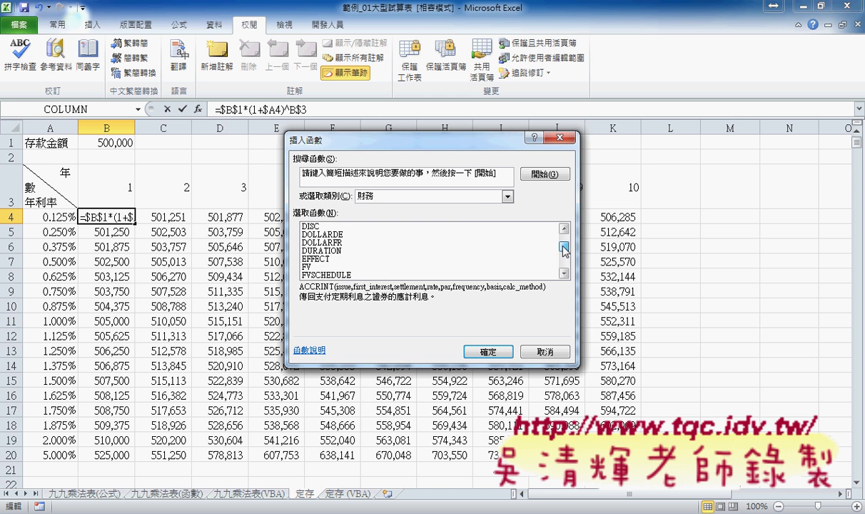
pyautogui.click(332, 268)
pyautogui.click(489, 351)
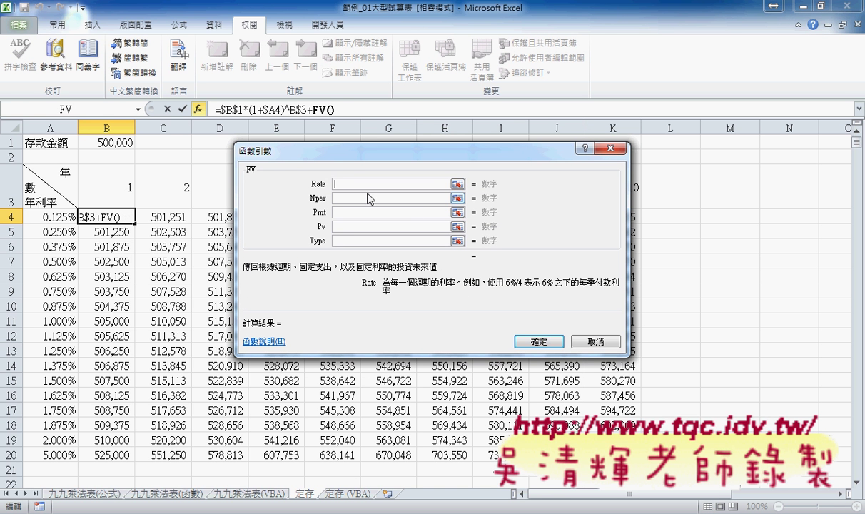
# Set FV's Rate to A4, Nper to B3 and Pv to -B1, and confirm
pyautogui.click(47, 216)
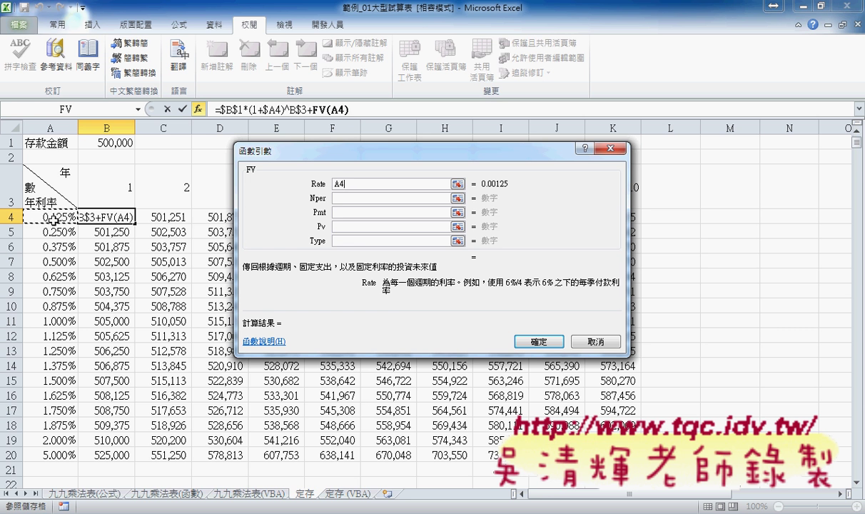
pyautogui.click(339, 199)
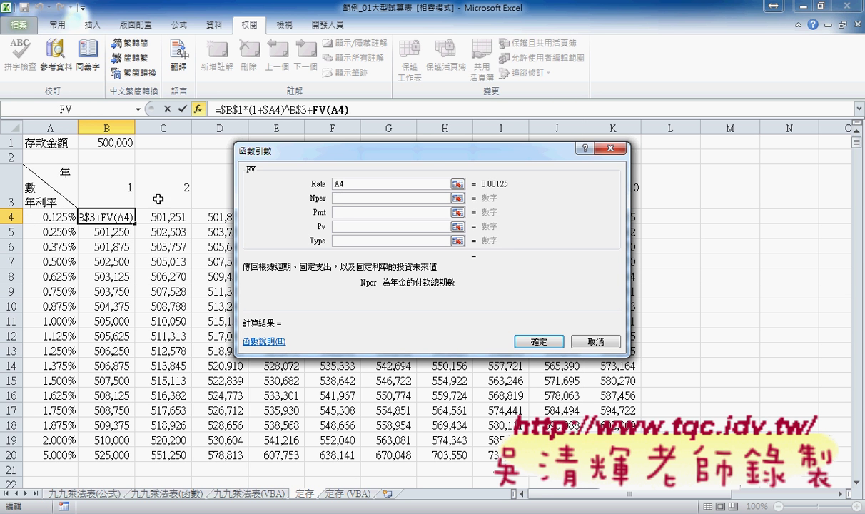
pyautogui.click(108, 182)
pyautogui.click(348, 212)
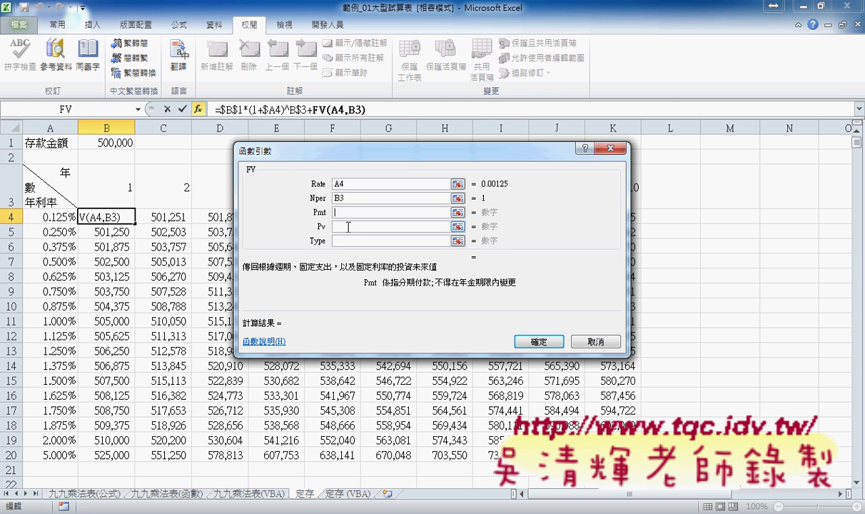
pyautogui.click(347, 227)
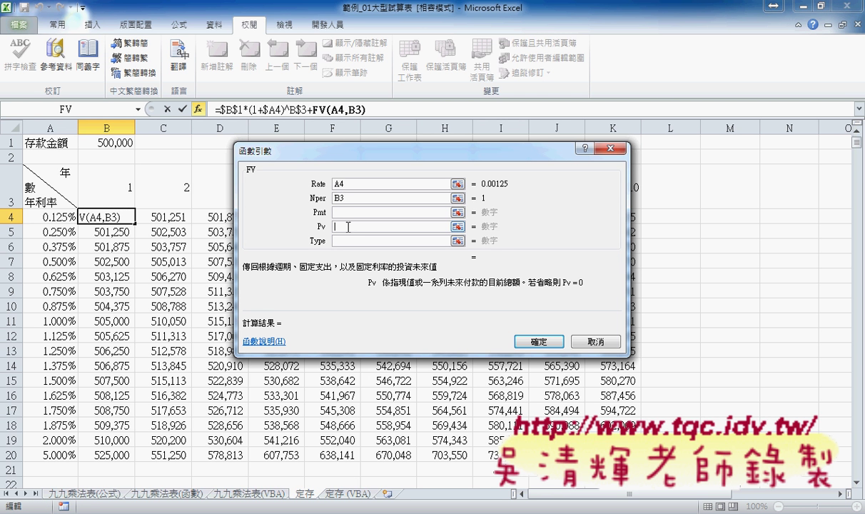
pyautogui.click(108, 145)
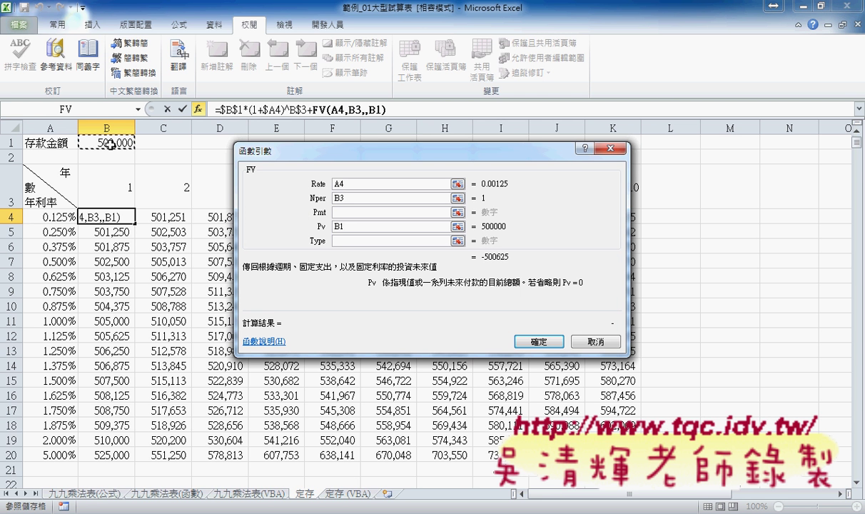
pyautogui.click(334, 226)
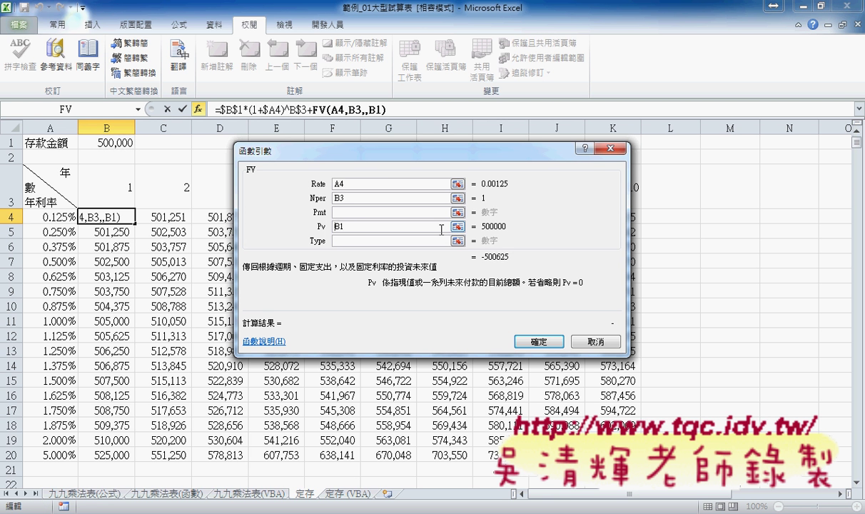
pyautogui.write('-')
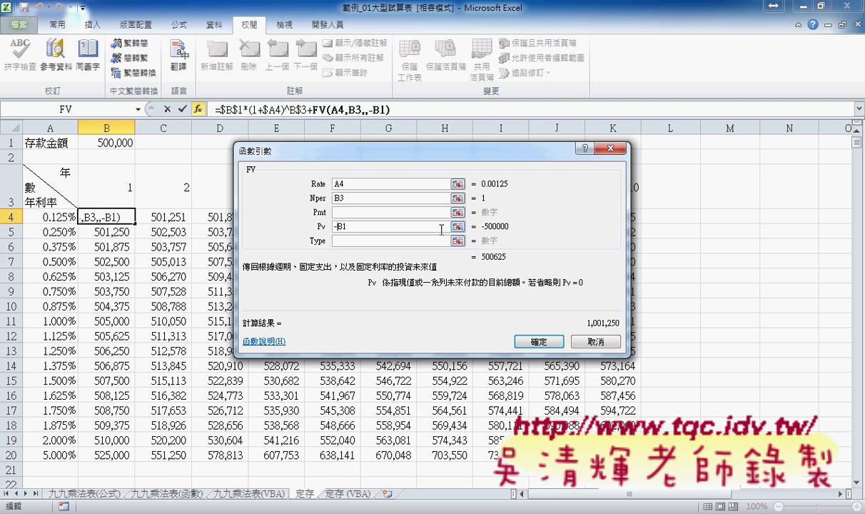
pyautogui.click(516, 340)
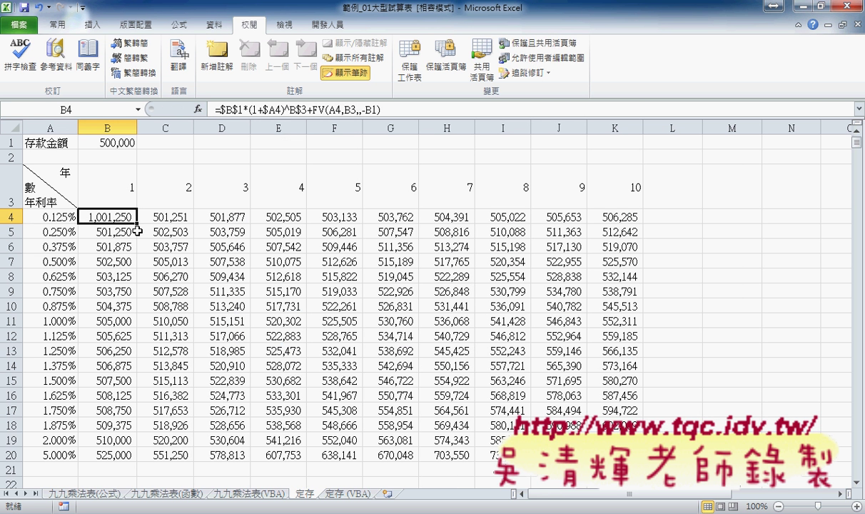
# Delete the old compound-interest expression so B4 holds only the FV formula
pyautogui.moveTo(312, 110); pyautogui.dragTo(237, 106)
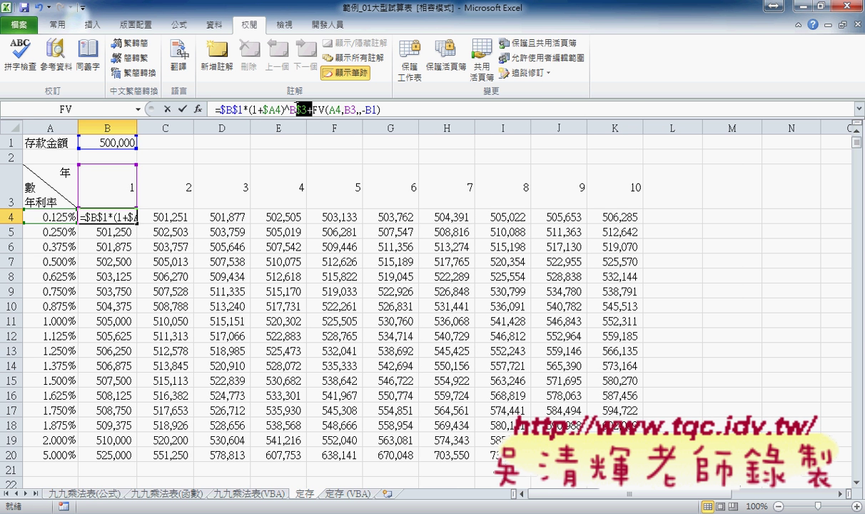
pyautogui.press('Delete')
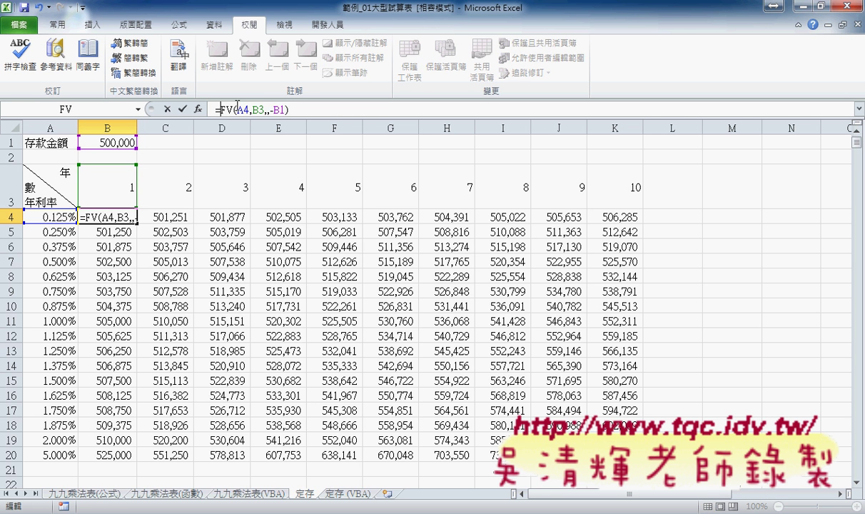
pyautogui.click(182, 109)
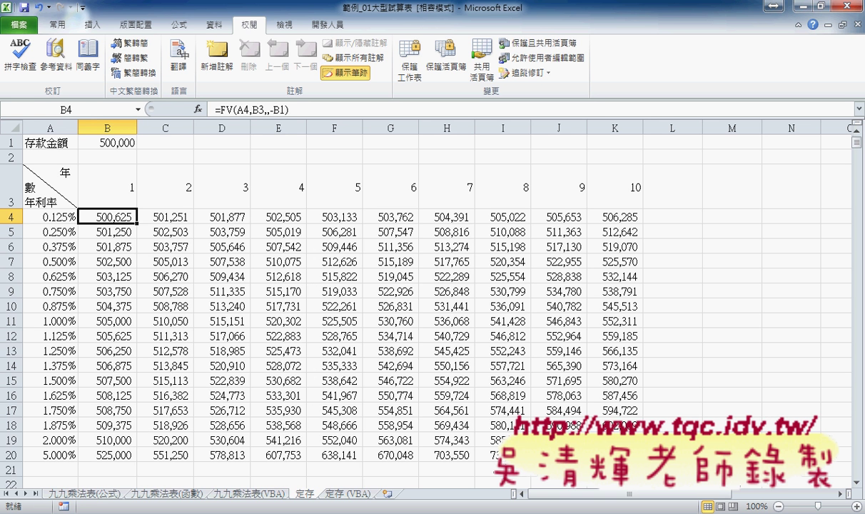
# Change B4 to =FV($A4,B$3,,-$B$1) and fill it across B4:K20
pyautogui.click(276, 109)
pyautogui.press('F4')
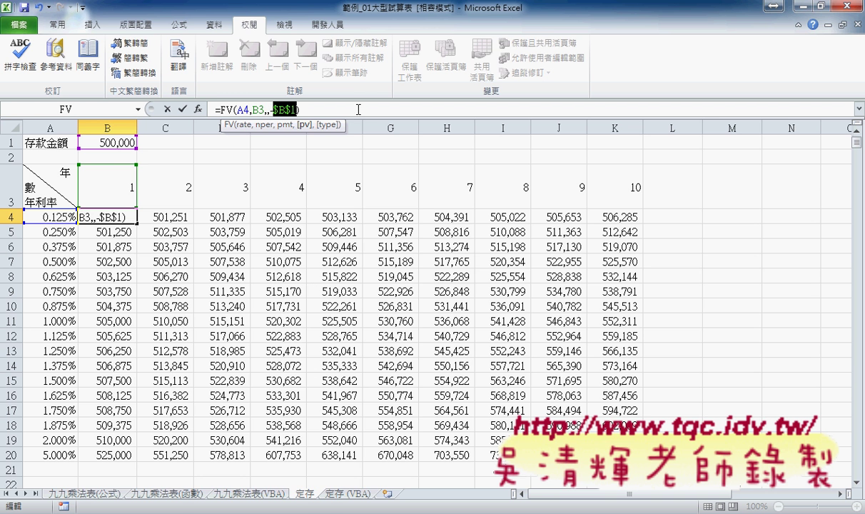
pyautogui.click(303, 110)
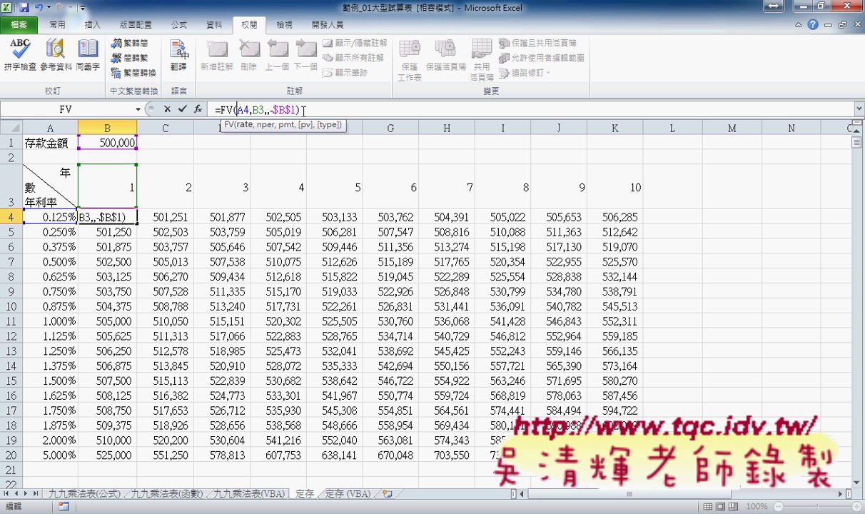
pyautogui.press('Home')
pyautogui.press('Right')
pyautogui.press('Right')
pyautogui.press('Right')
pyautogui.write('$')
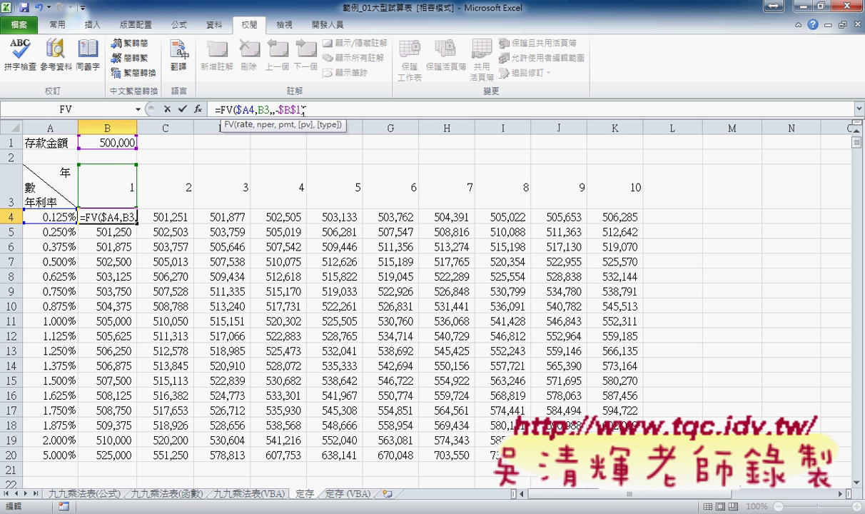
pyautogui.press('Right')
pyautogui.press('Right')
pyautogui.press('Right')
pyautogui.write('$')
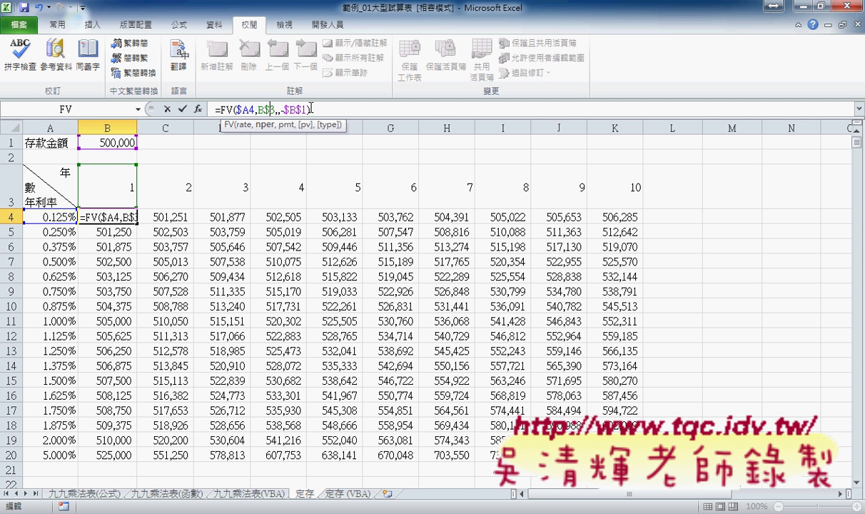
pyautogui.click(182, 109)
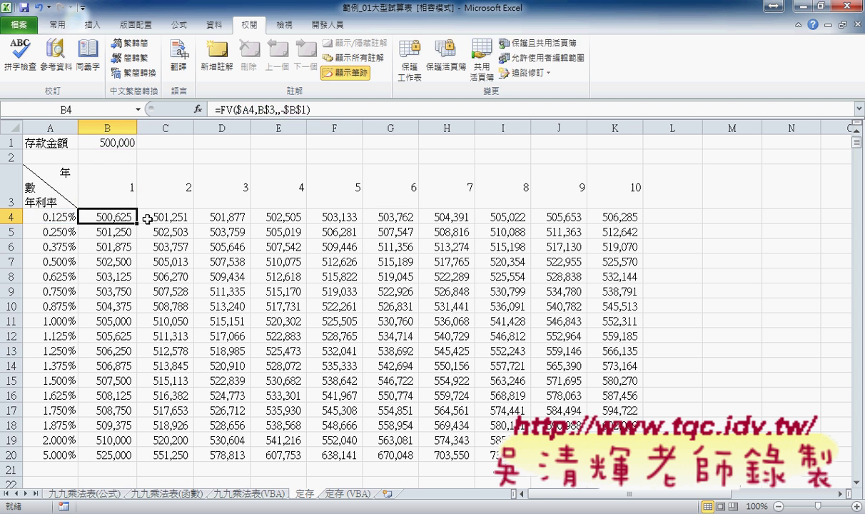
pyautogui.moveTo(137, 223)
pyautogui.mouseDown()
pyautogui.moveTo(137, 462)
pyautogui.moveTo(628, 456)
pyautogui.mouseUp()
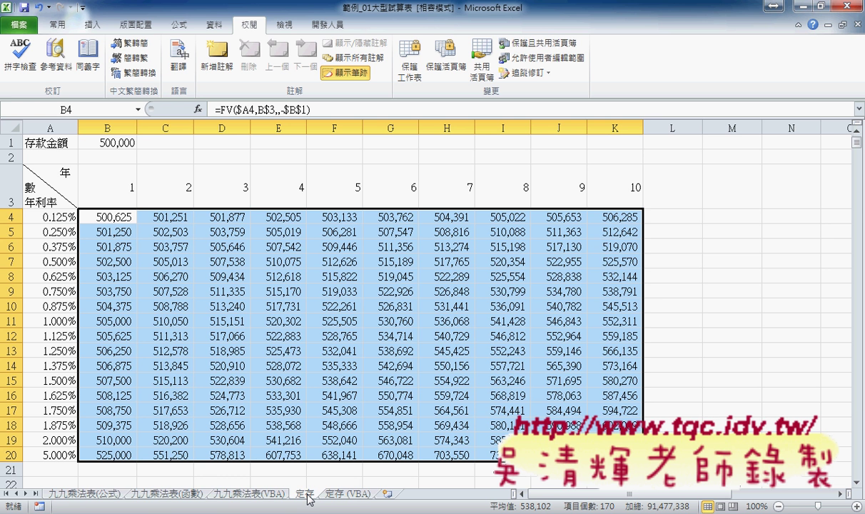
# Switch to the 定存 (VBA) sheet with its empty rate-by-year table
pyautogui.click(345, 493)
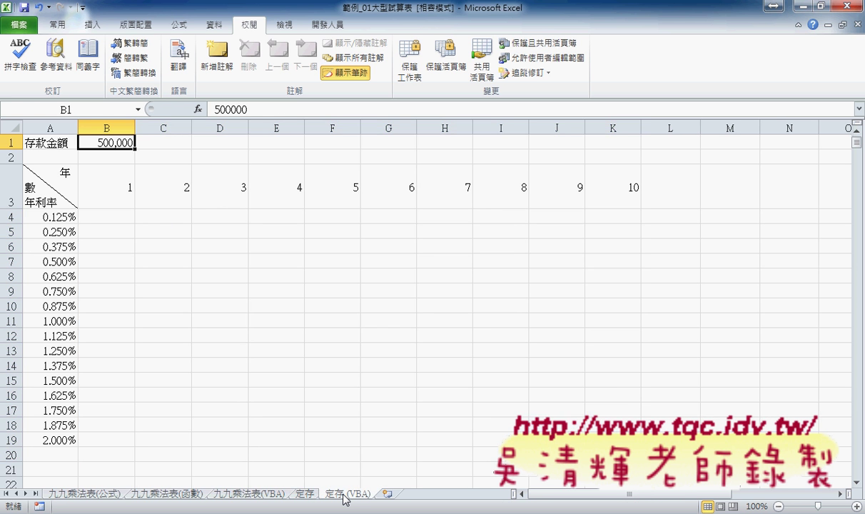